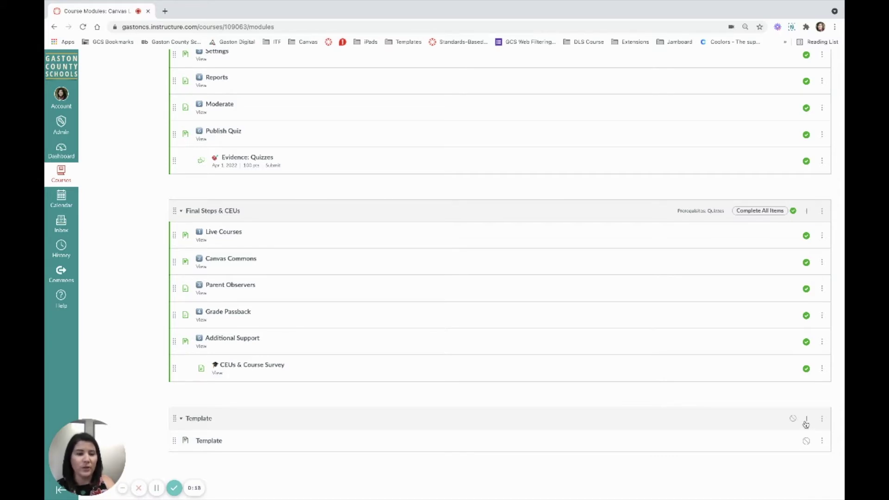
- Start a new Quiz item in the Template module, creating it as a New Quizzes quiz
left_click(806, 422)
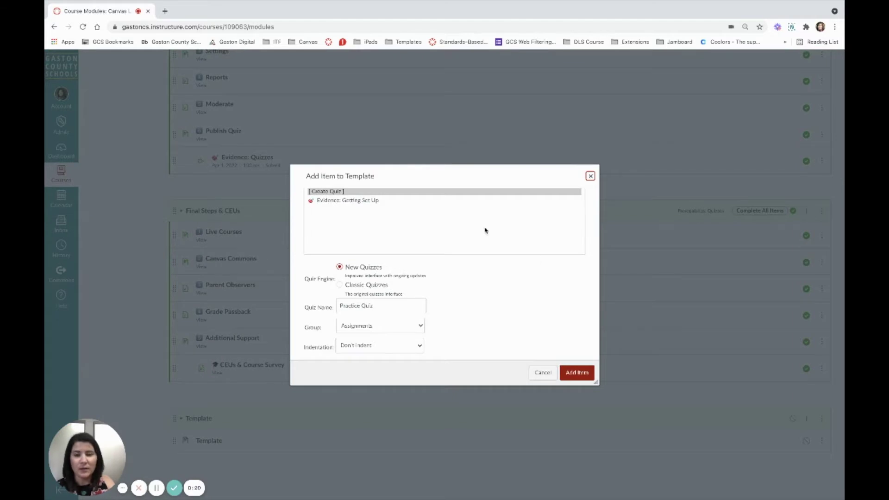
scroll(487, 229, "up", 2)
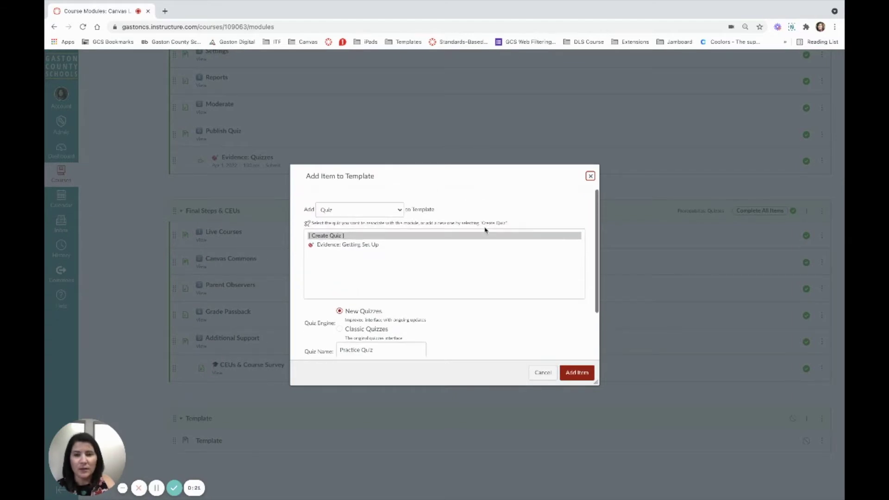
left_click(398, 210)
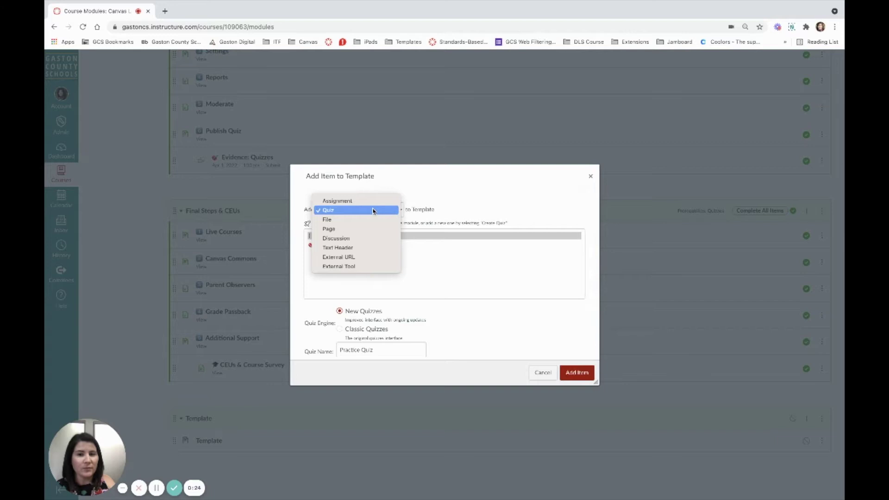
left_click(373, 211)
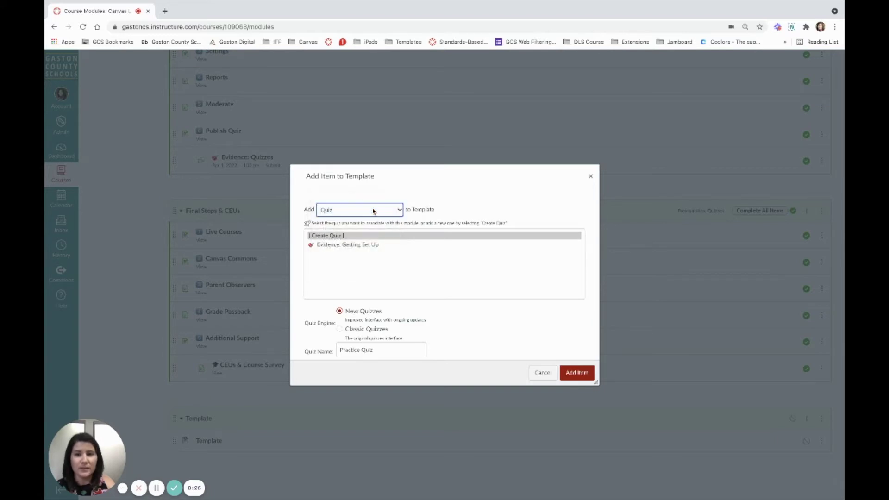
left_click(354, 237)
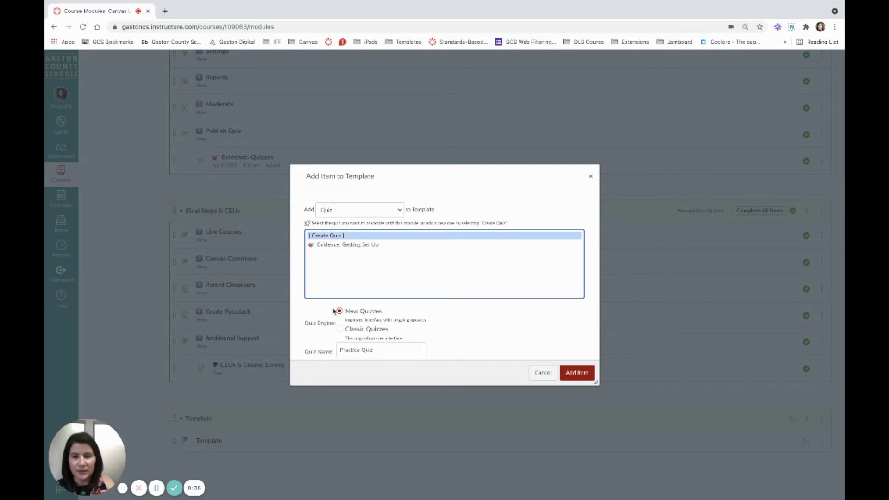
scroll(365, 316, "down", 2)
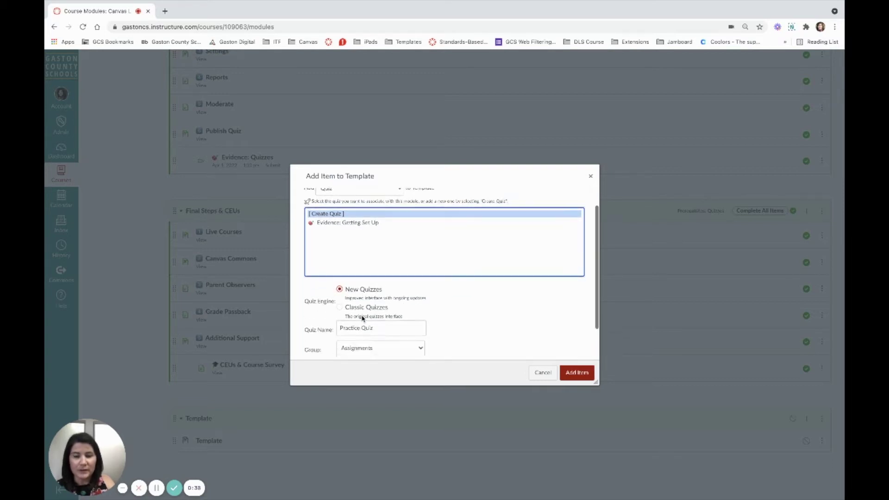
- Confirm the quiz name 'Practice Quiz' and keep its group as Assignments
left_click(373, 308)
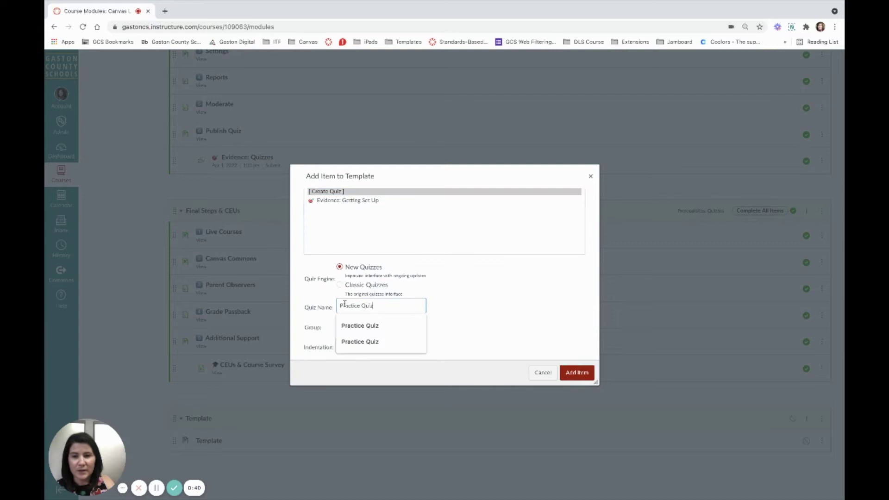
left_click(451, 313)
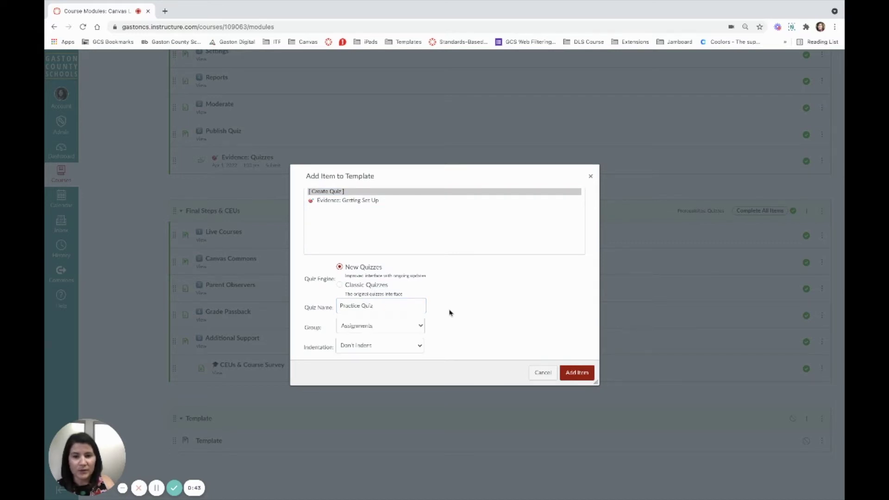
left_click(422, 325)
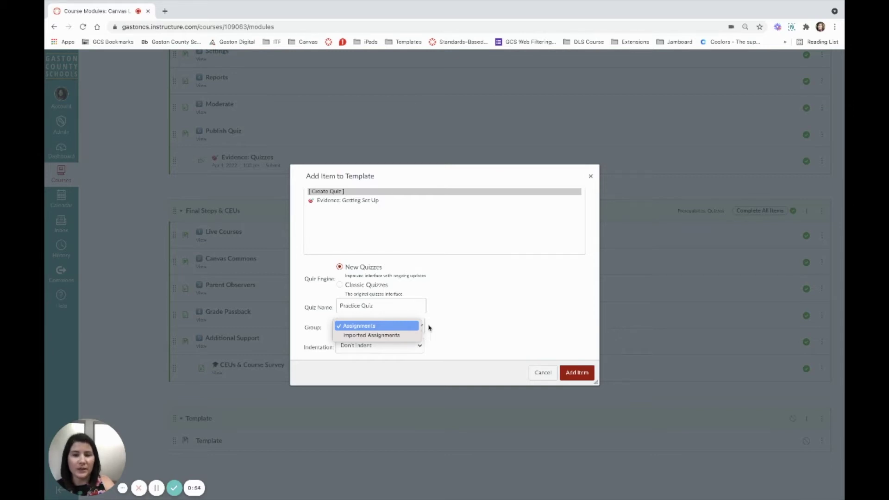
left_click(443, 328)
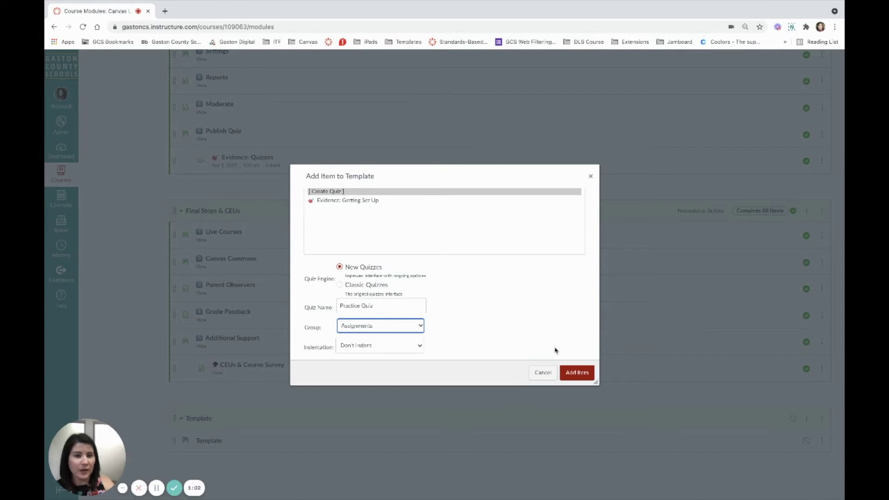
- Add Practice Quiz to the Template module and open its edit page
left_click(576, 373)
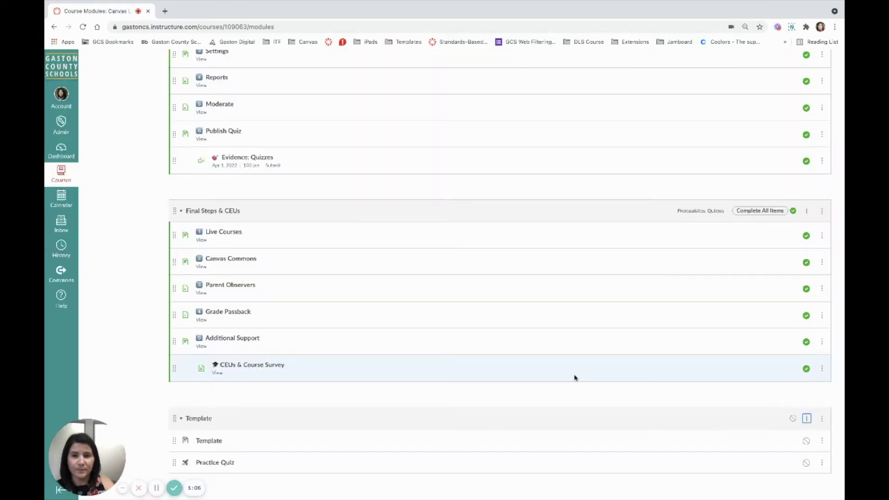
scroll(243, 427, "down", 1)
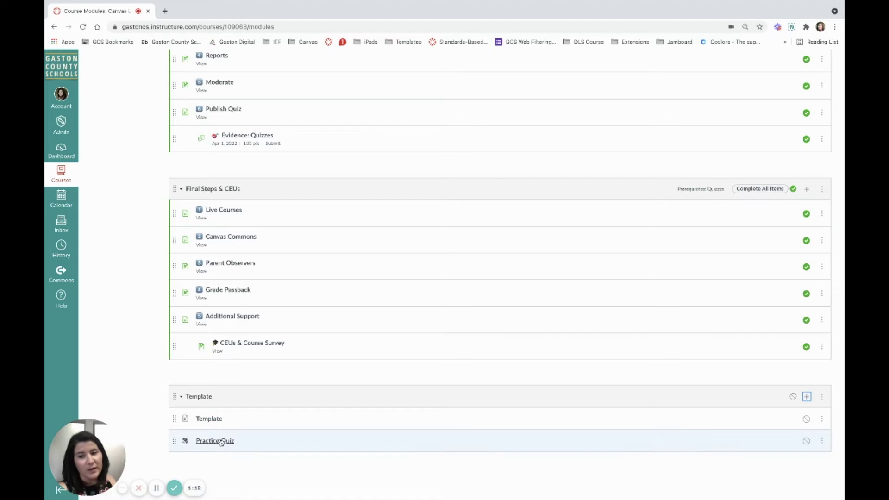
left_click(215, 442)
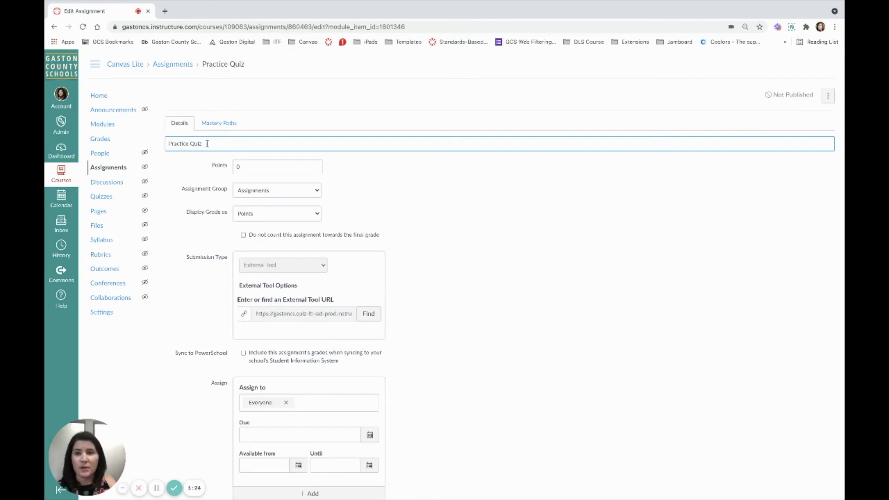
left_click(253, 165)
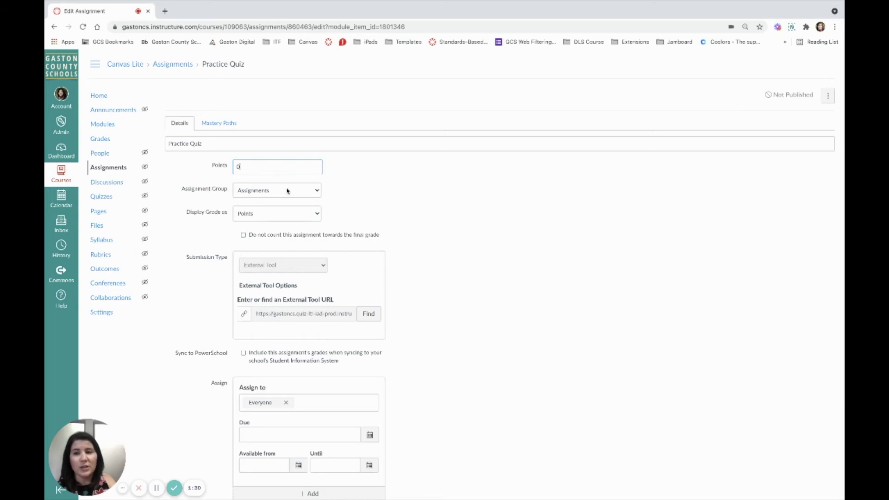
left_click(304, 216)
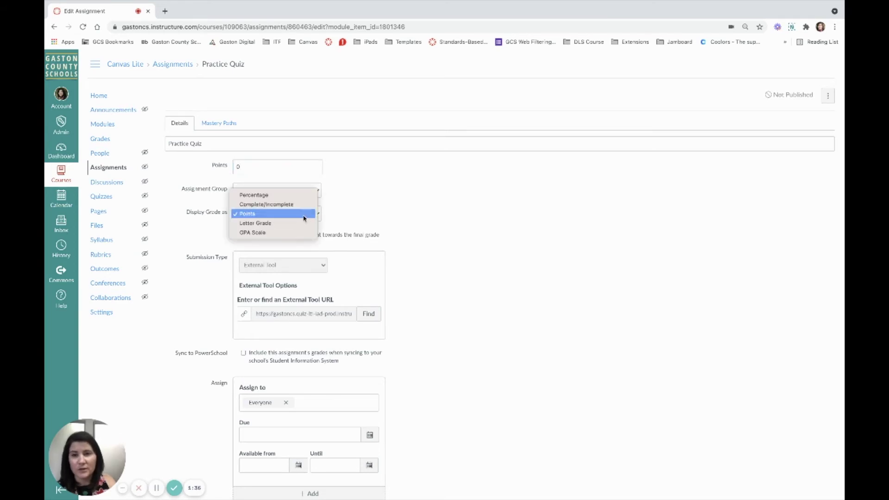
left_click(304, 215)
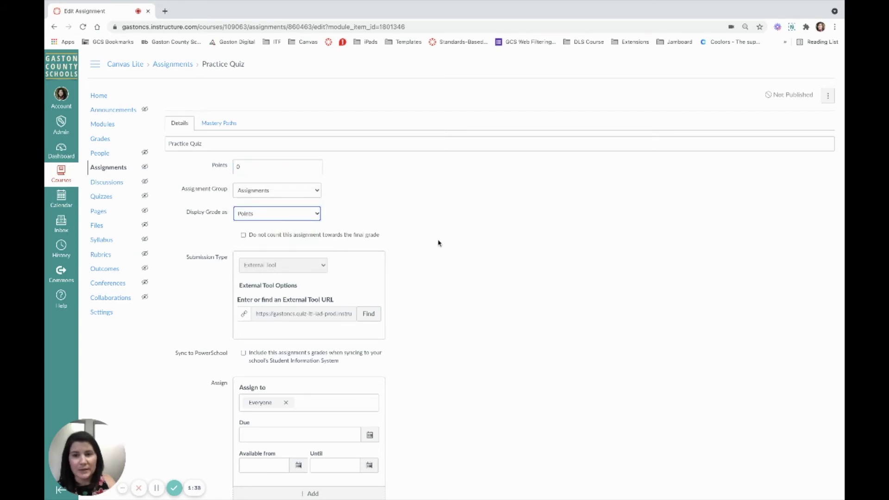
scroll(438, 243, "down", 3)
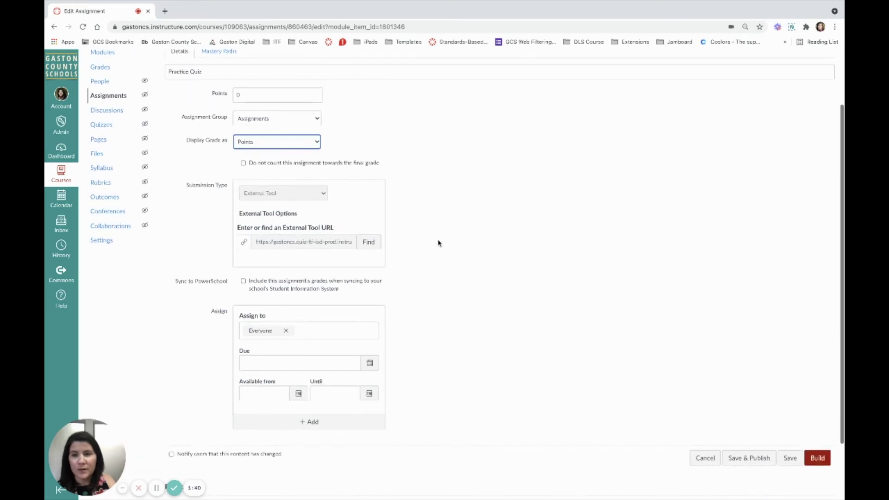
scroll(439, 243, "down", 2)
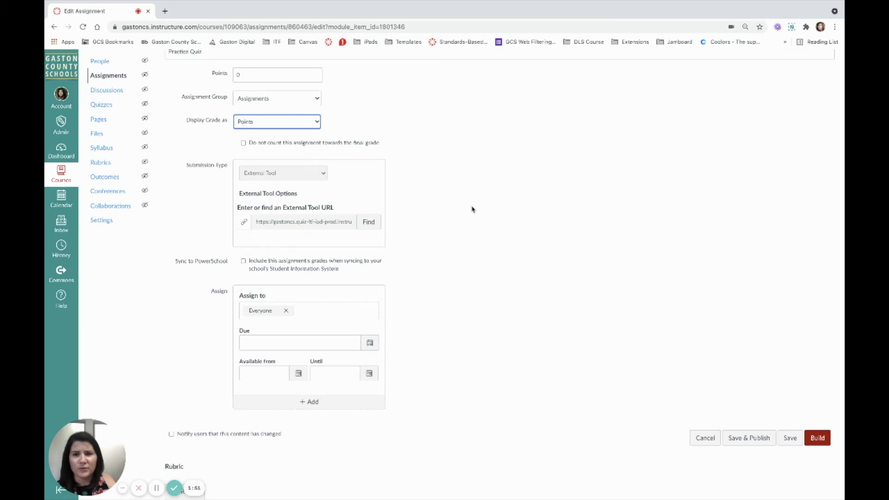
scroll(473, 209, "down", 2)
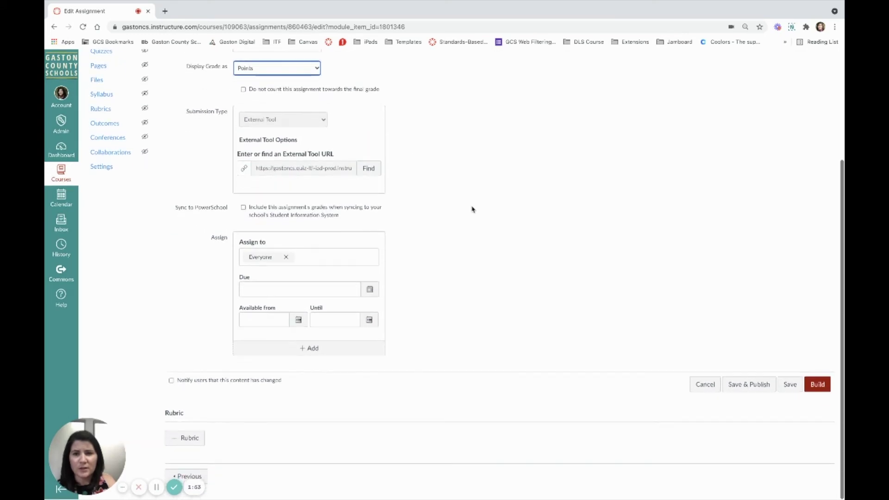